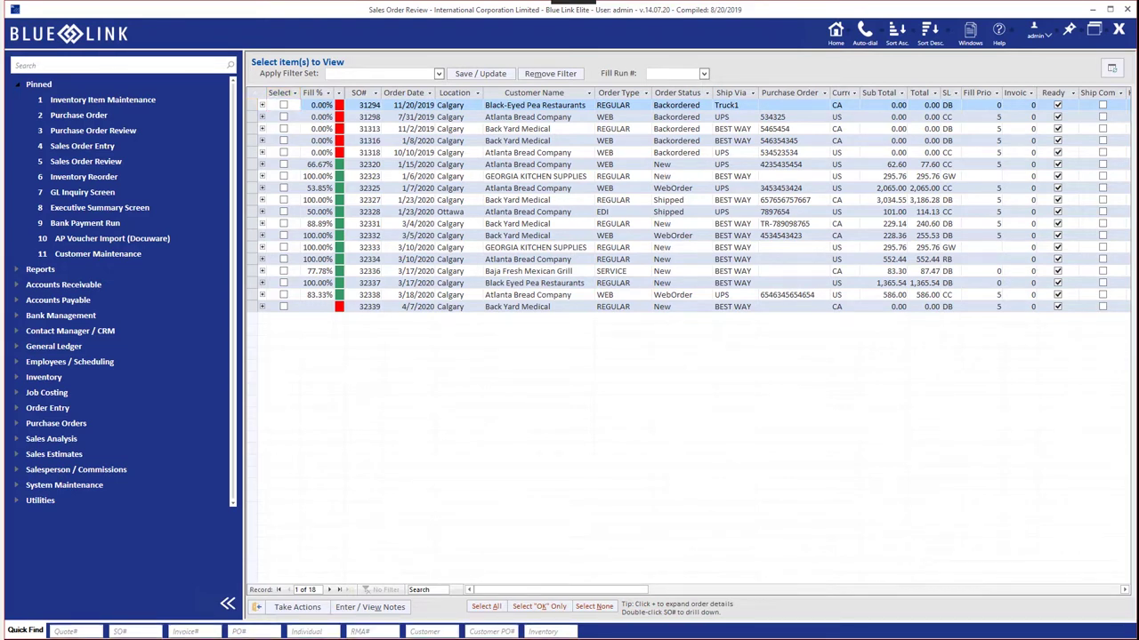
- Search the navigation menu for "review" to find the available review screens, and clear the search
{"action": "left_click", "coordinate": [104, 64]}
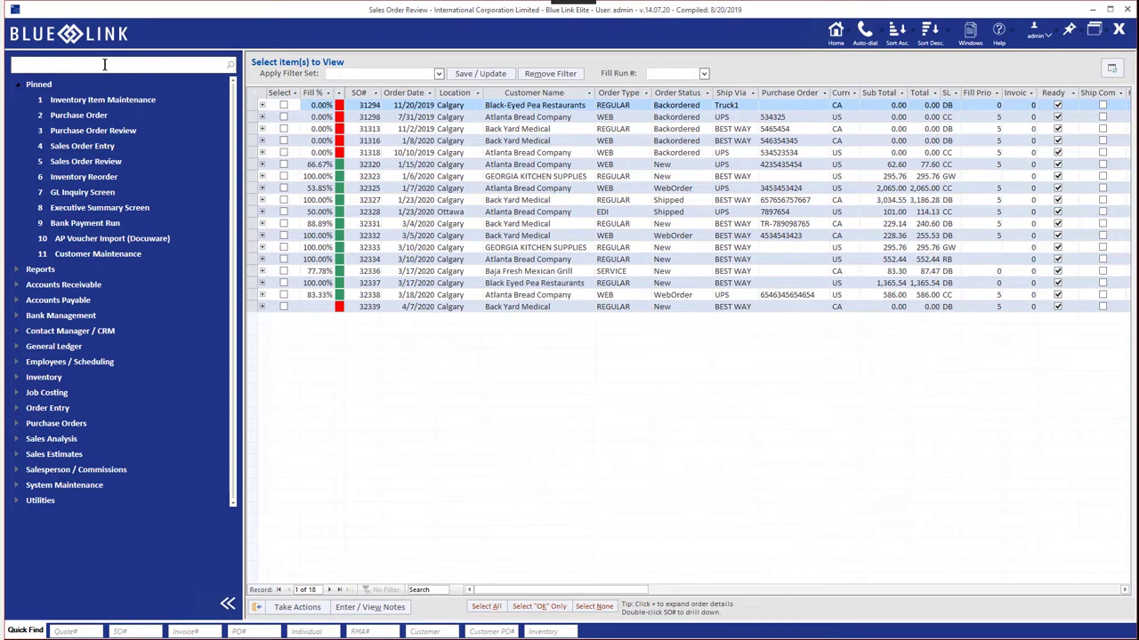
{"action": "type", "text": "review"}
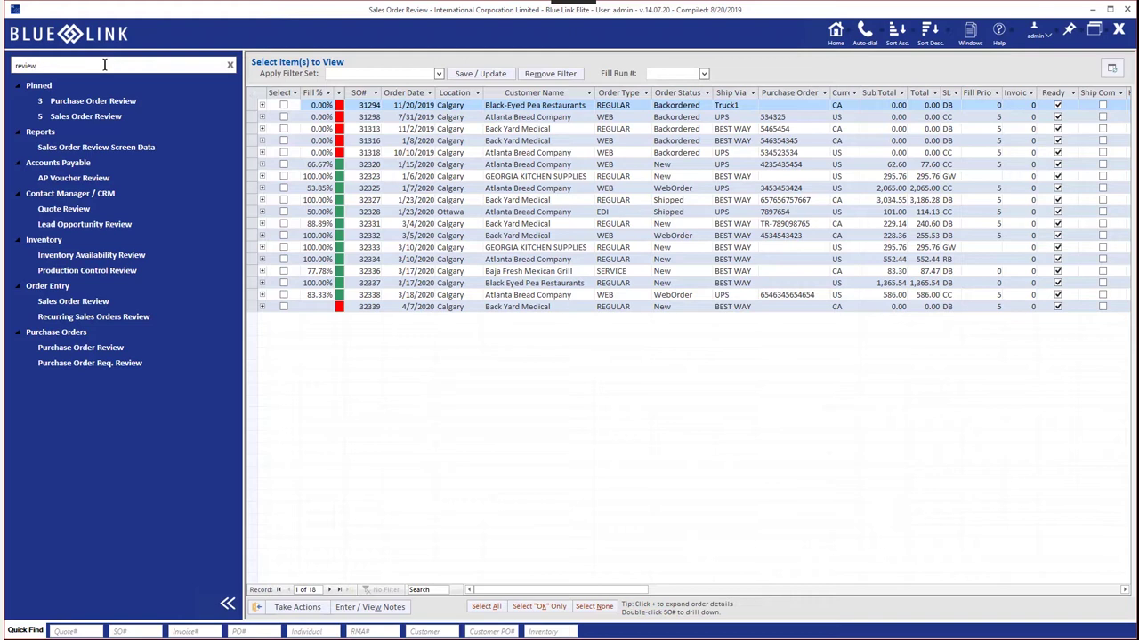
{"action": "key", "text": "Escape"}
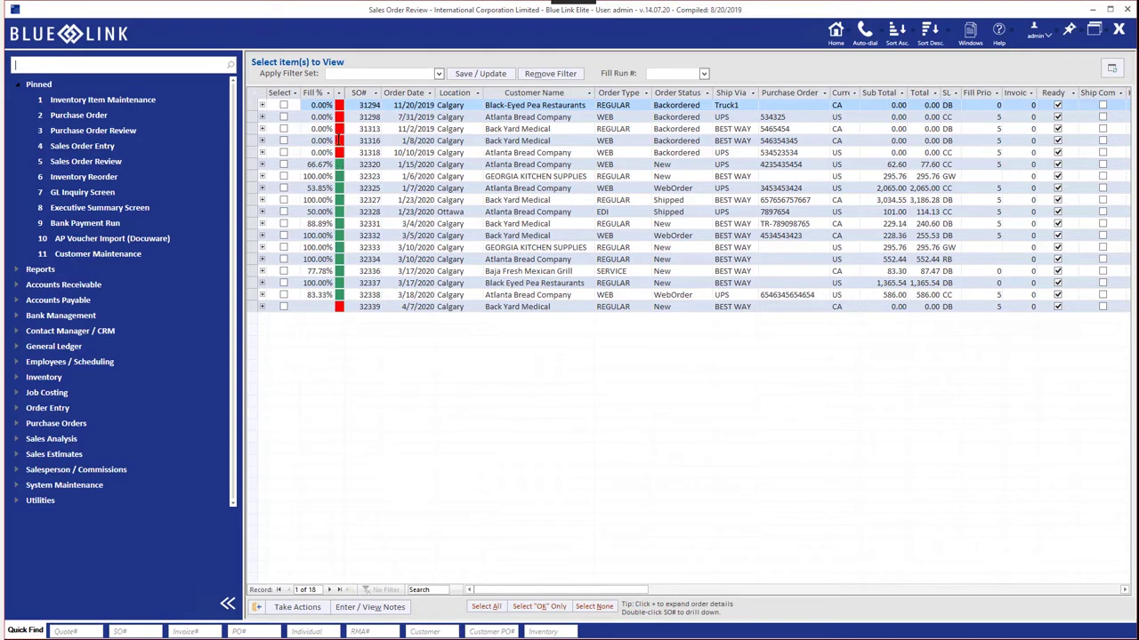
- Examine the Fill % and colour indicator columns, and view the line details of the first Atlanta Bread Company order with status New
{"action": "left_click", "coordinate": [317, 92]}
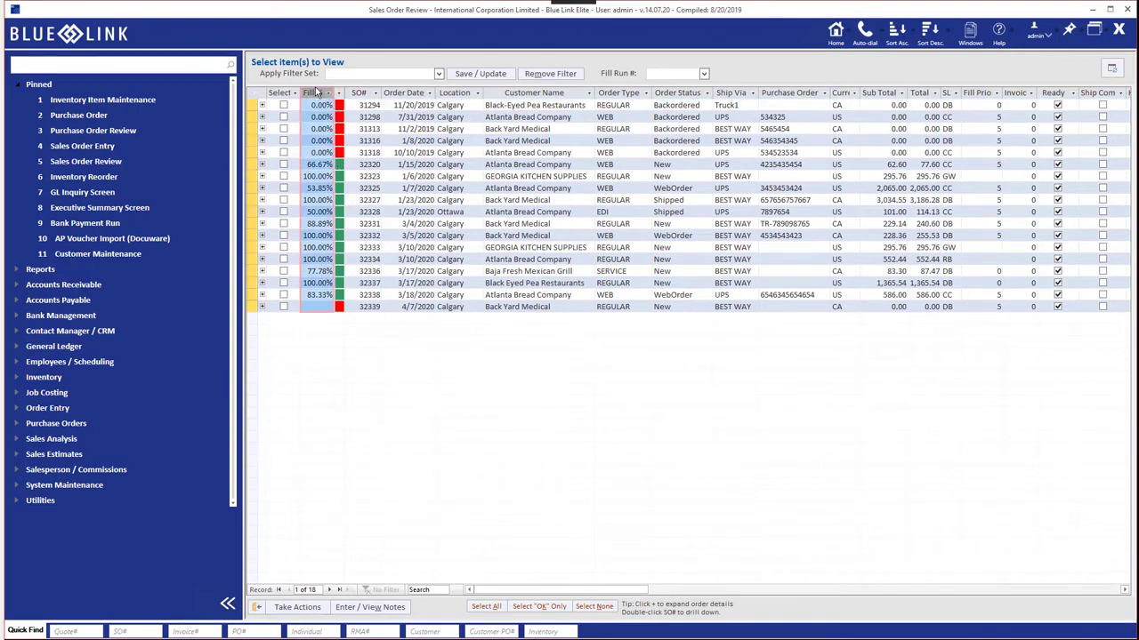
{"action": "left_click", "coordinate": [339, 93]}
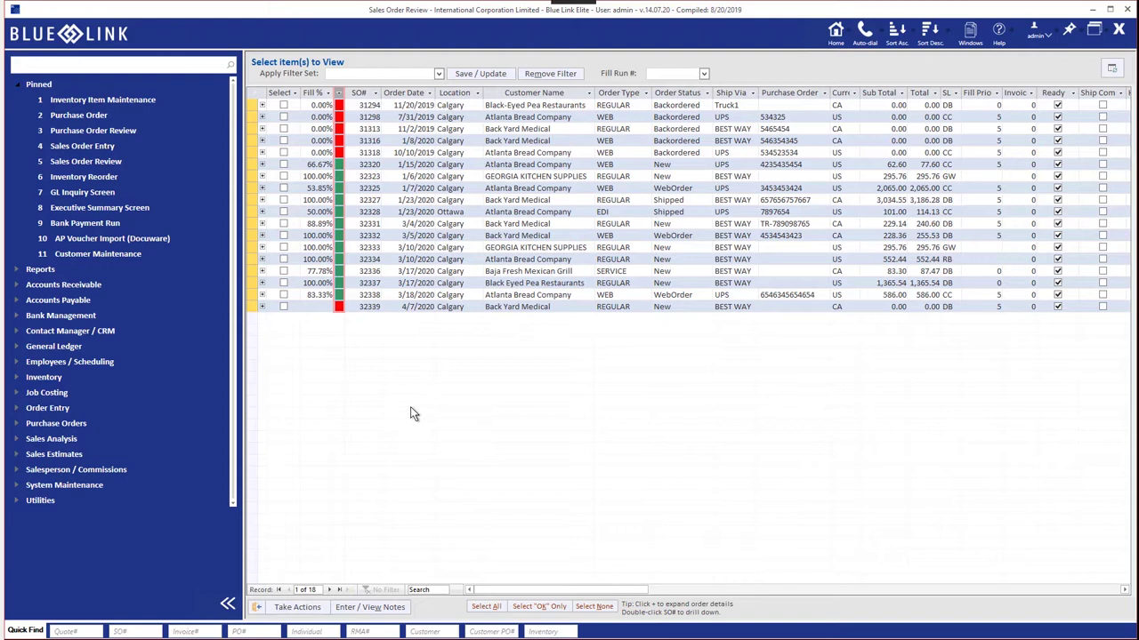
{"action": "left_click", "coordinate": [261, 166]}
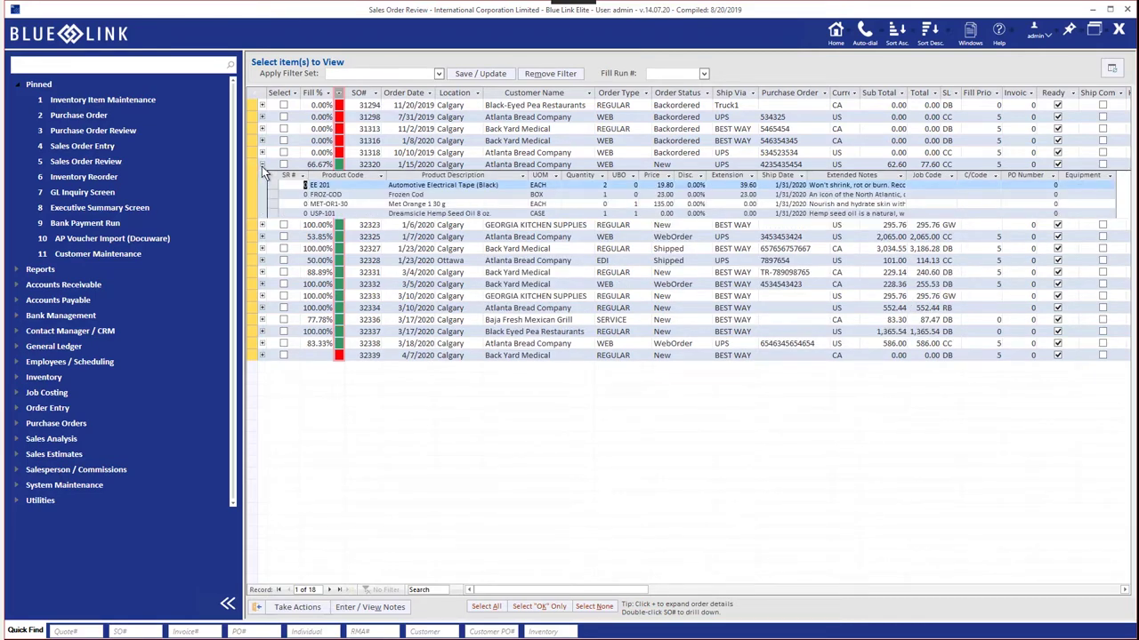
{"action": "left_click", "coordinate": [261, 165]}
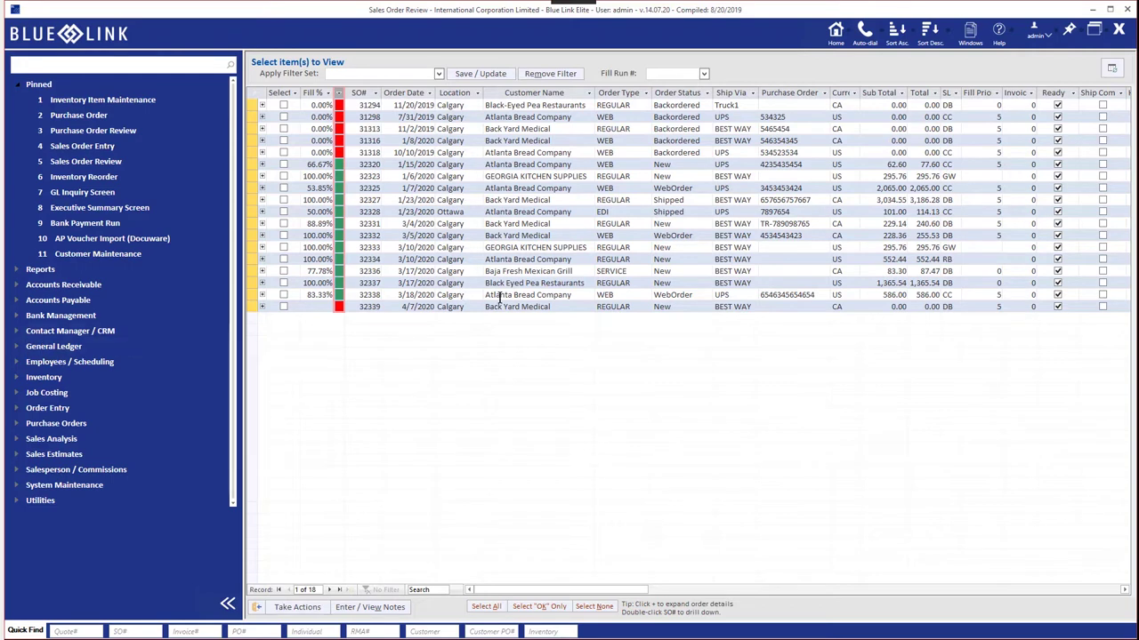
- Filter the sales orders to those with order status New and a blank purchase order
{"action": "left_click", "coordinate": [680, 163]}
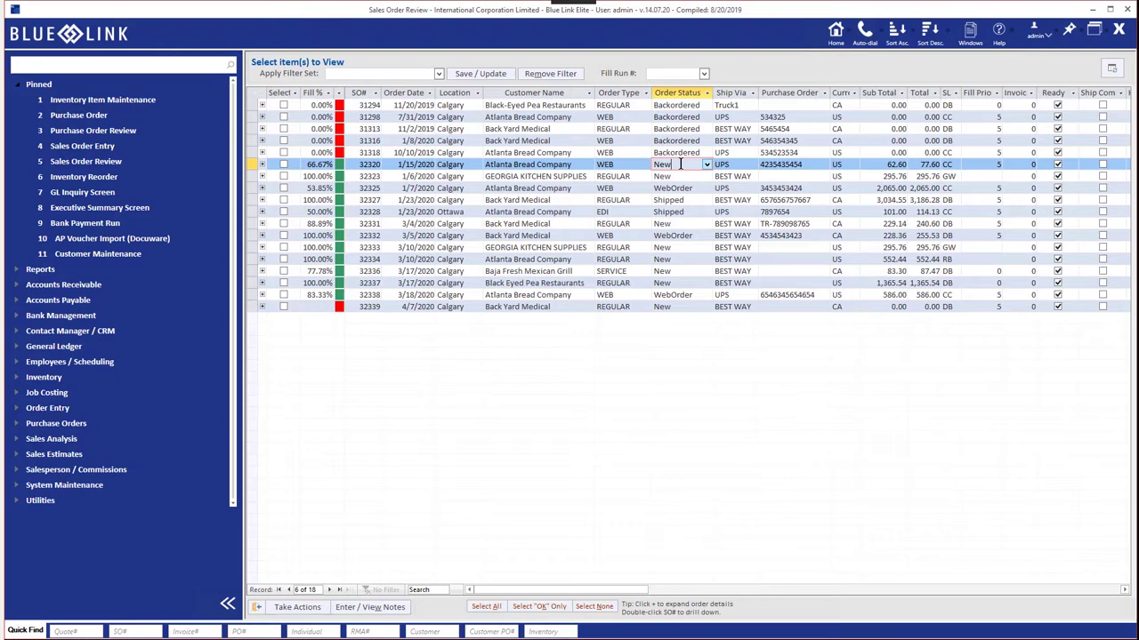
{"action": "right_click", "coordinate": [676, 160]}
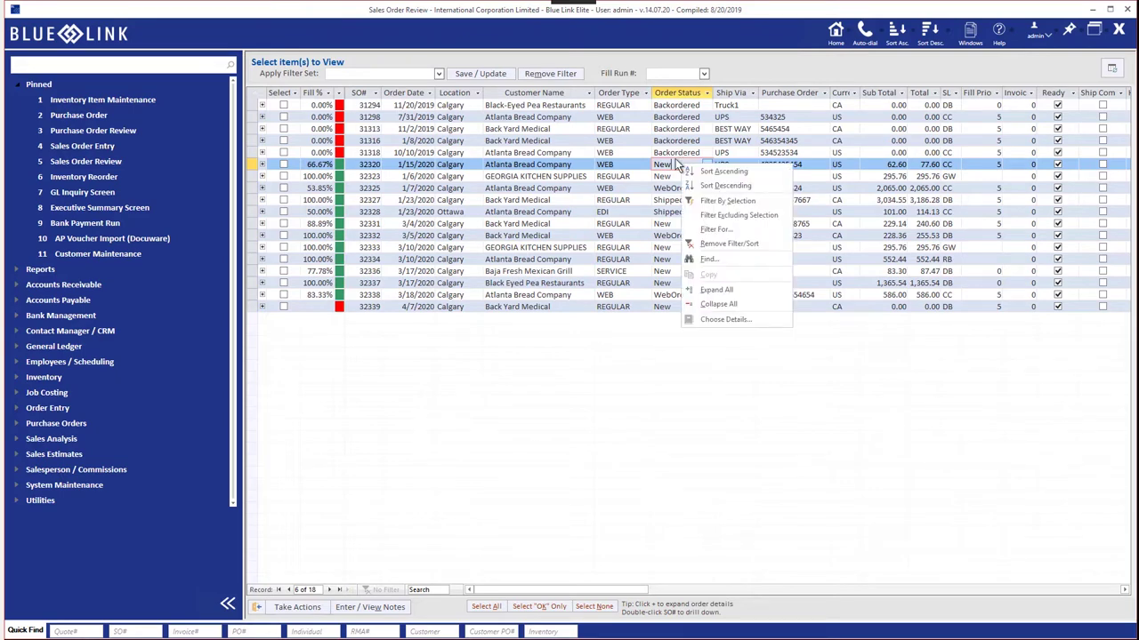
{"action": "left_click", "coordinate": [721, 201]}
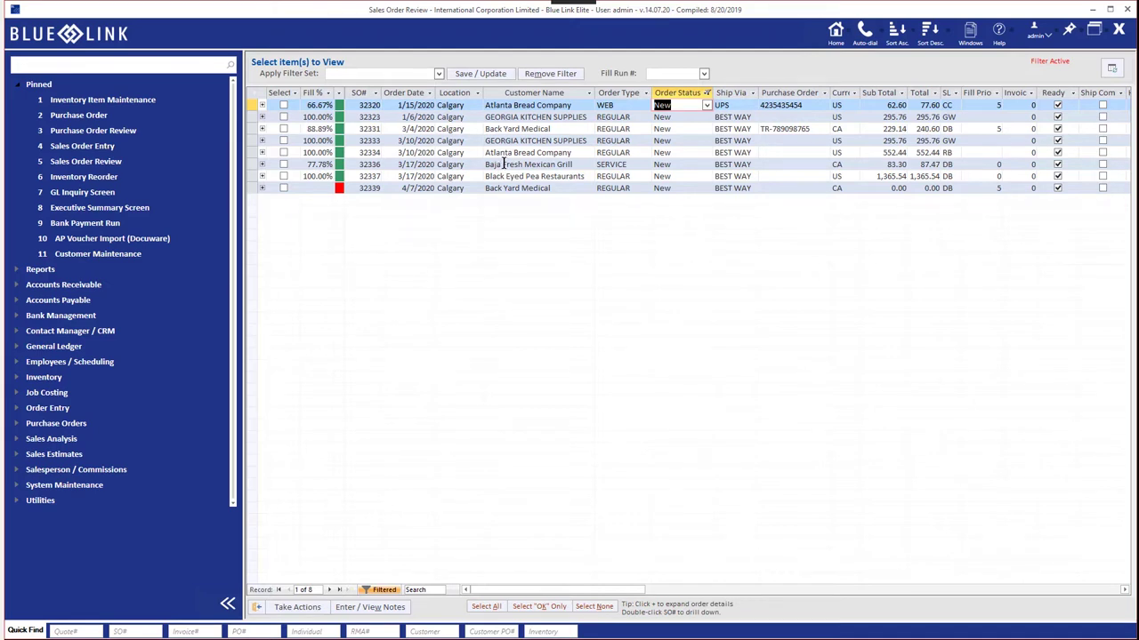
{"action": "left_click", "coordinate": [812, 105]}
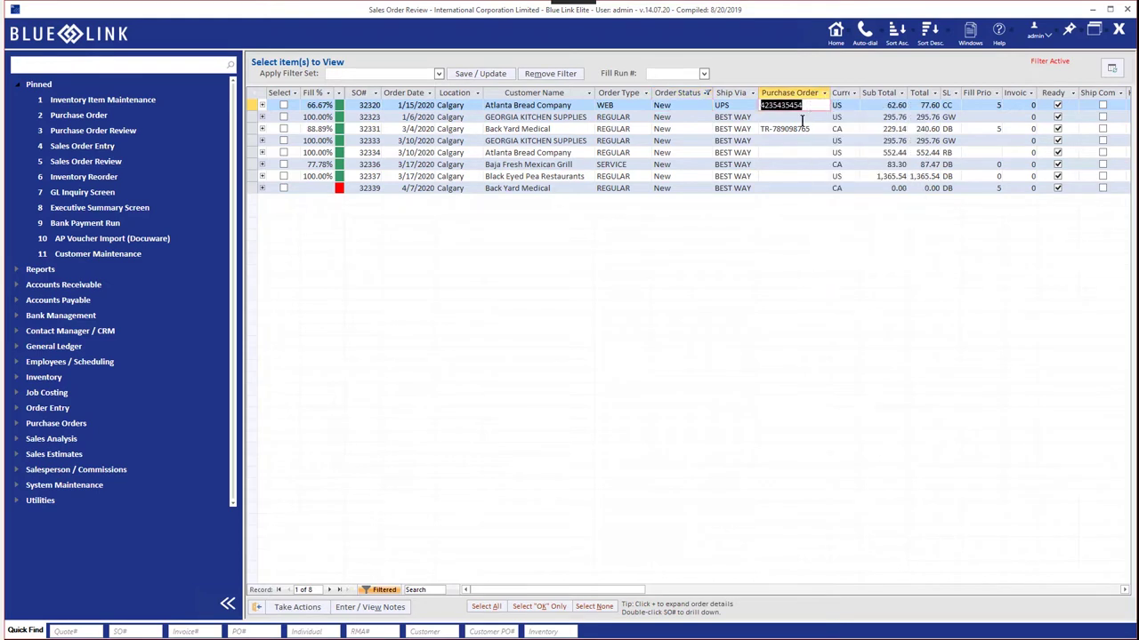
{"action": "right_click", "coordinate": [798, 119]}
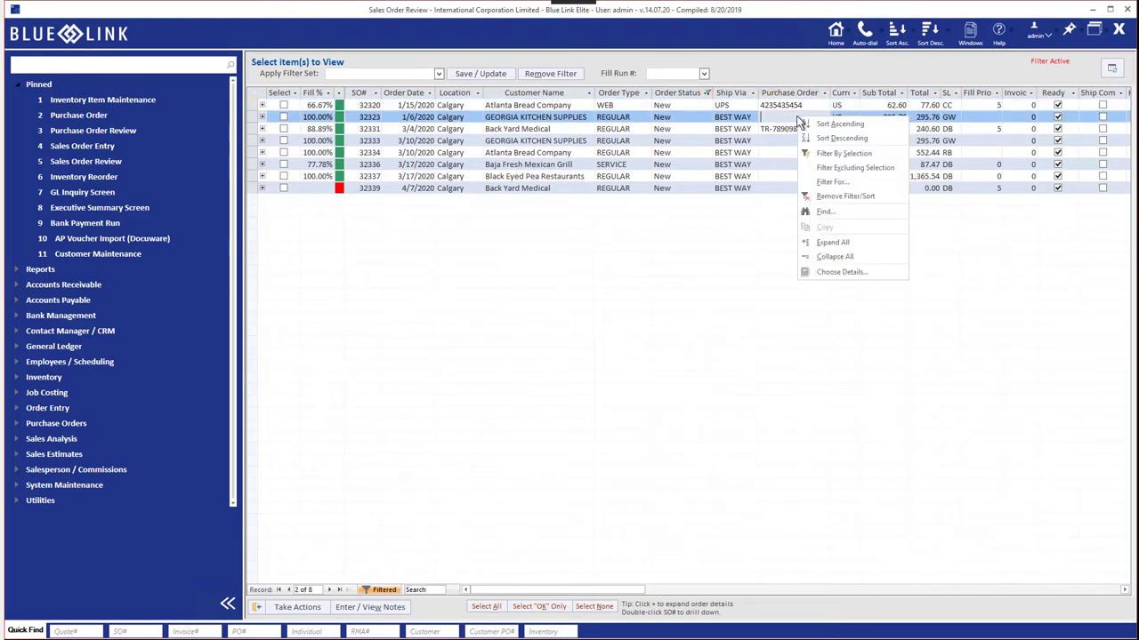
{"action": "left_click", "coordinate": [844, 153]}
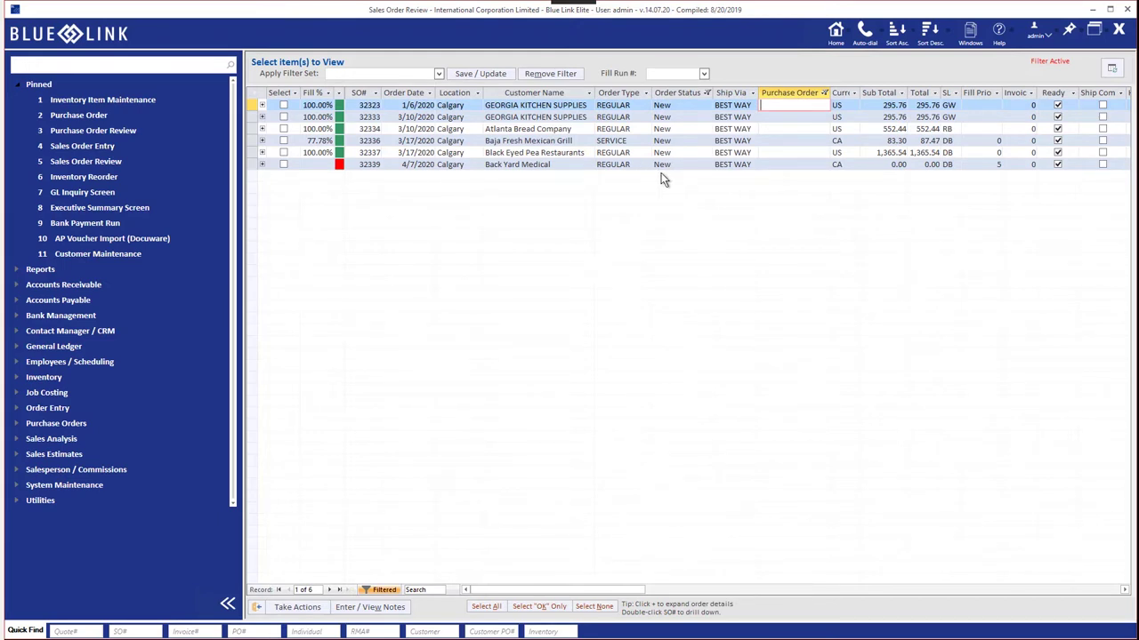
- Save the current filter as a filter set named "New Orders Missing Customer PO"
{"action": "left_click", "coordinate": [486, 76]}
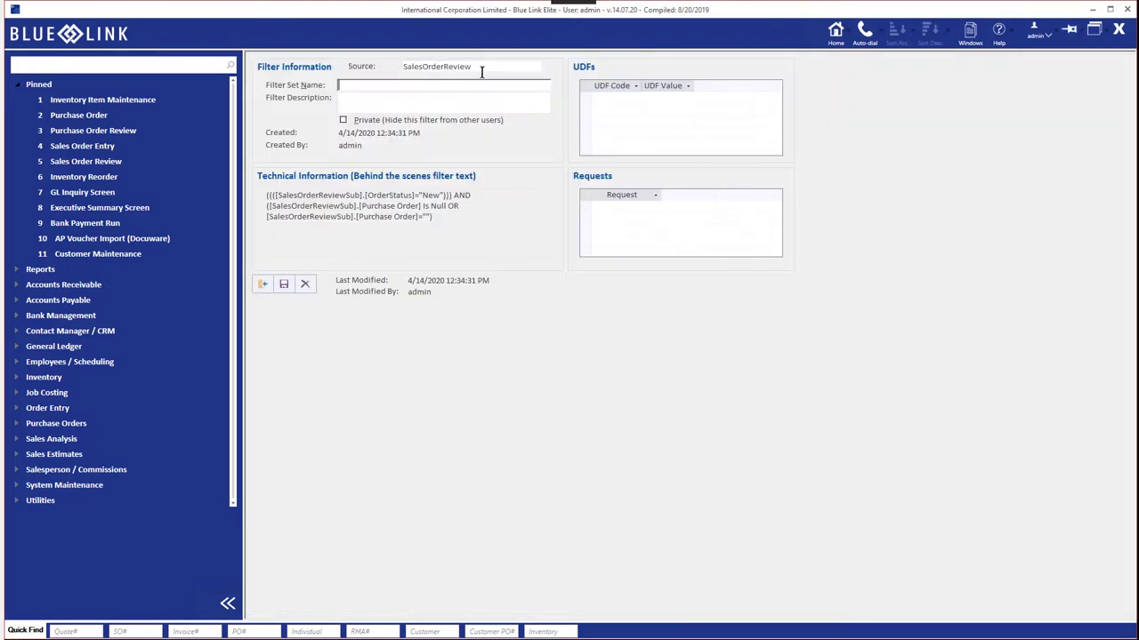
{"action": "type", "text": "New Orders Missing Customer PO"}
{"action": "left_click", "coordinate": [282, 287]}
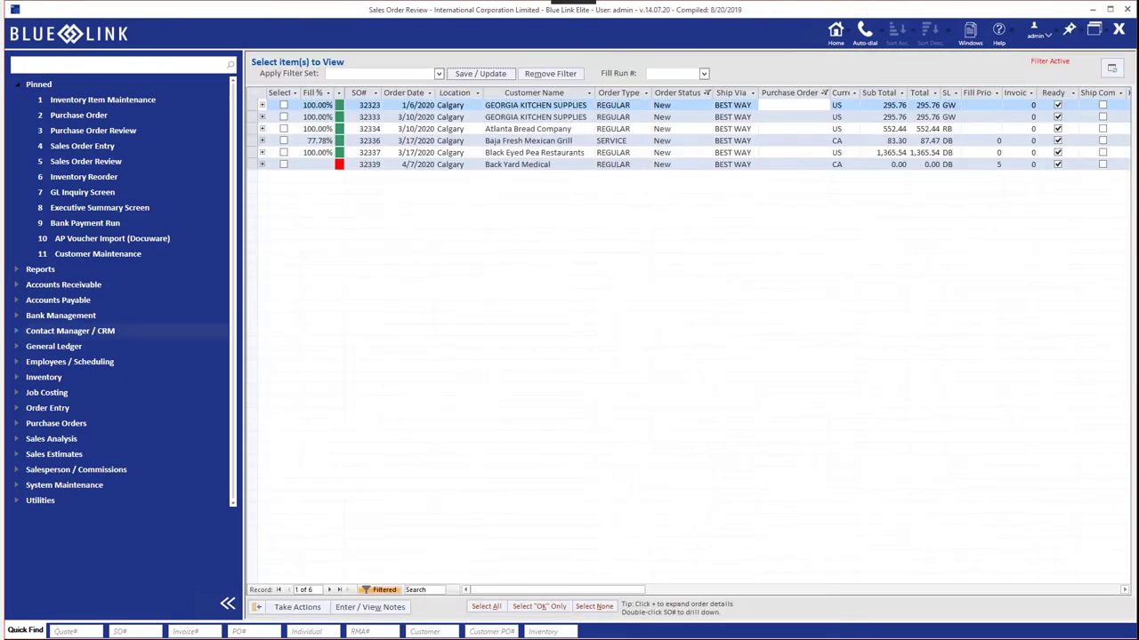
- Remove the active filter and apply the saved filter set for new orders missing a customer PO
{"action": "left_click", "coordinate": [550, 73]}
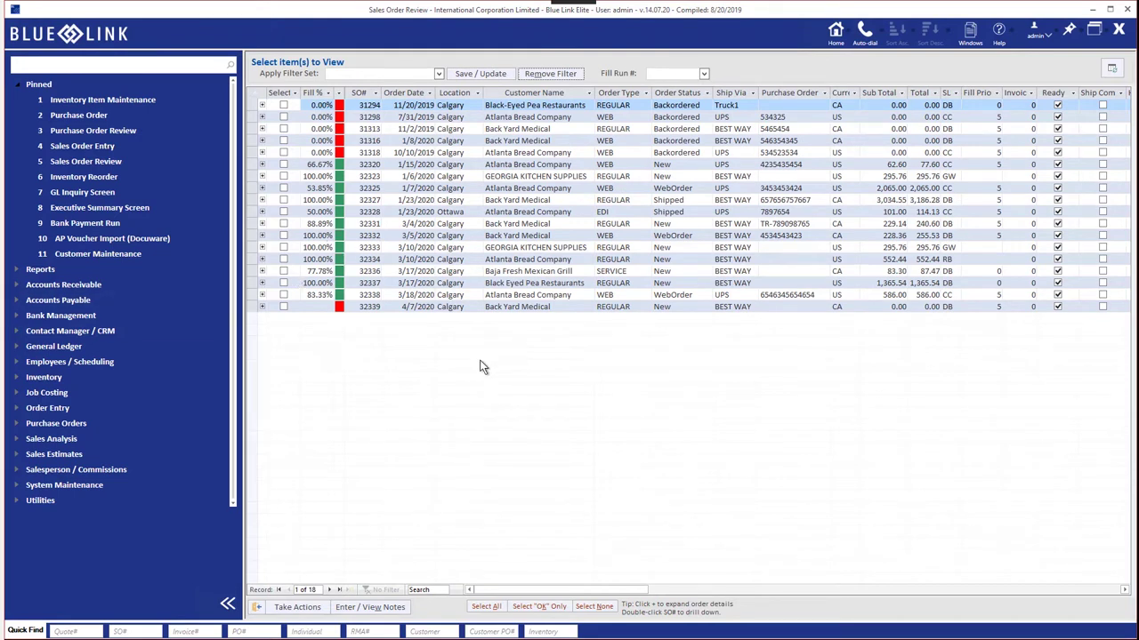
{"action": "left_click", "coordinate": [438, 75]}
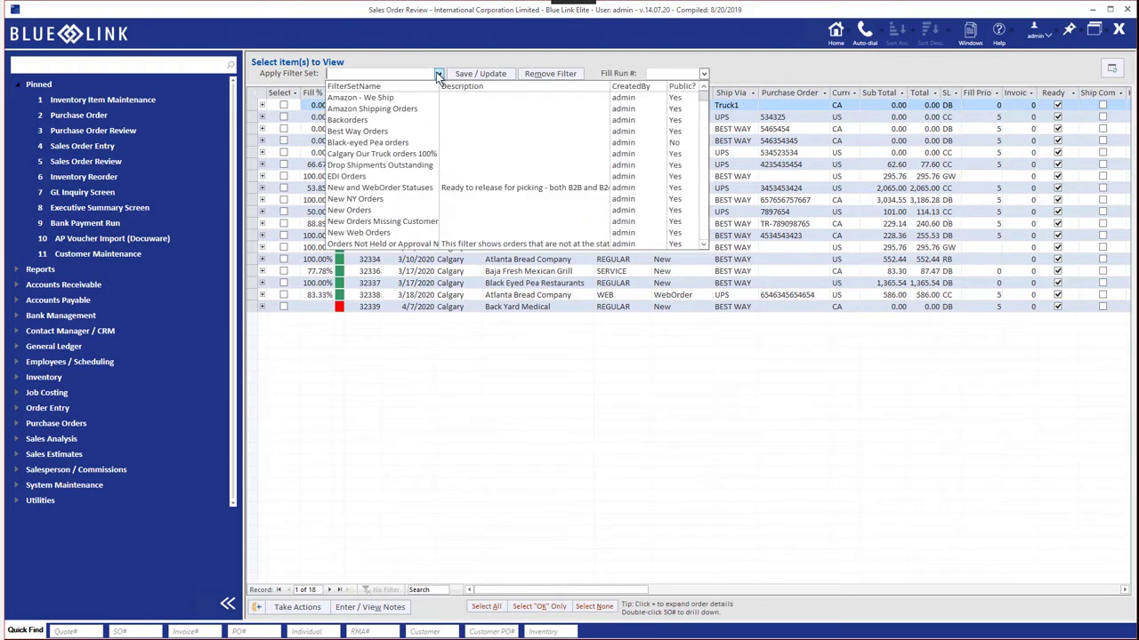
{"action": "left_click", "coordinate": [398, 223]}
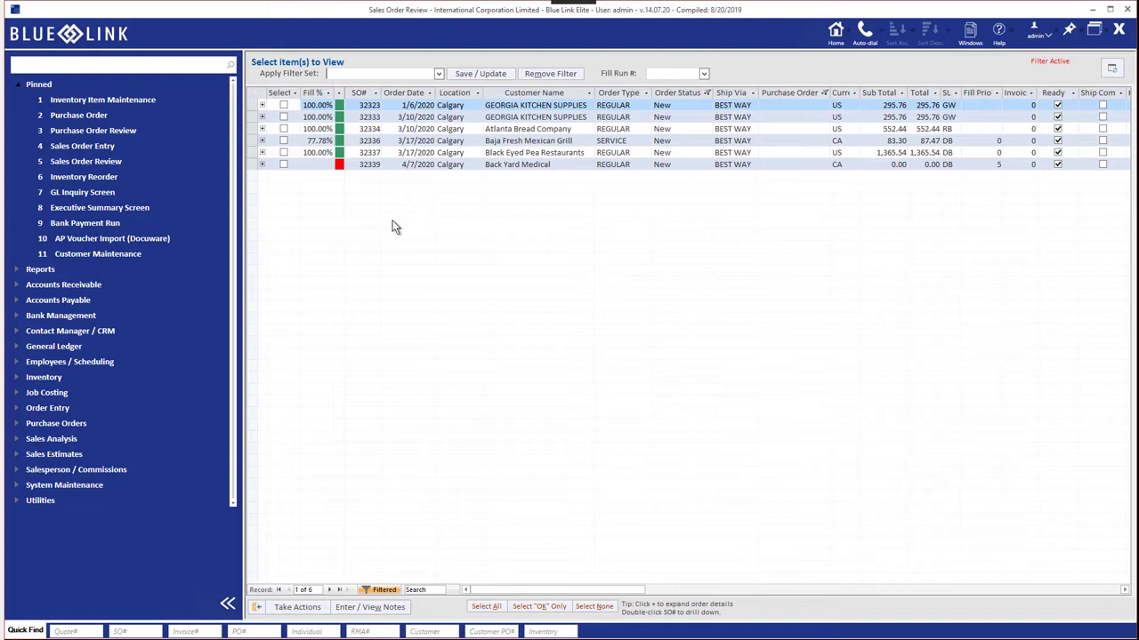
- Select all filtered orders except the Back Yard Medical one and set their status to HOLD
{"action": "left_click", "coordinate": [489, 608]}
{"action": "left_click", "coordinate": [284, 166]}
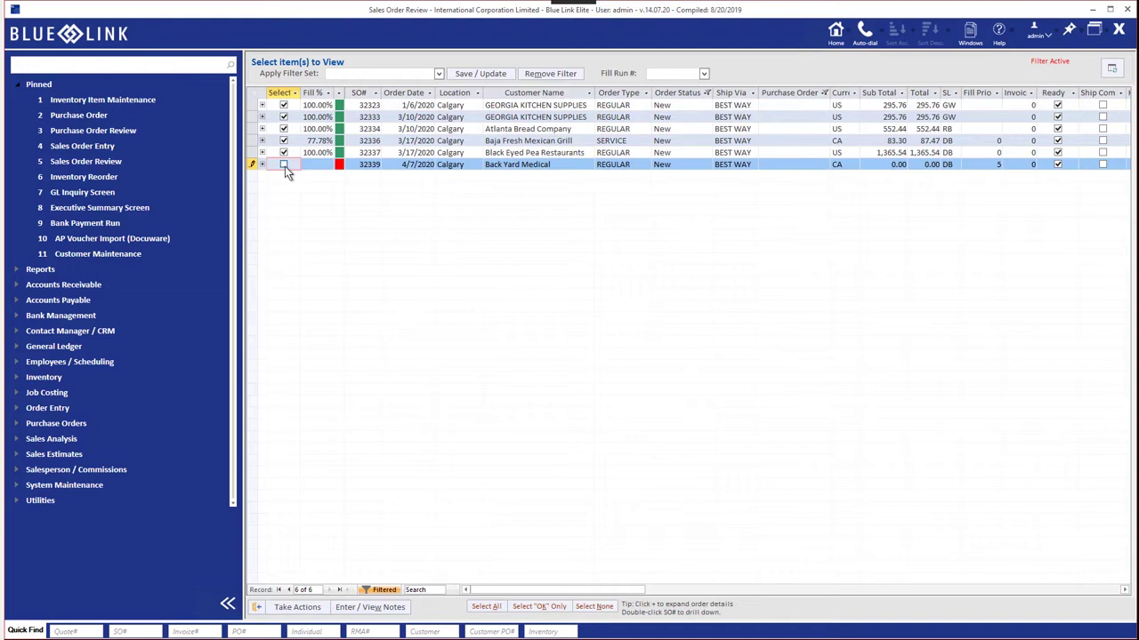
{"action": "left_click", "coordinate": [307, 610]}
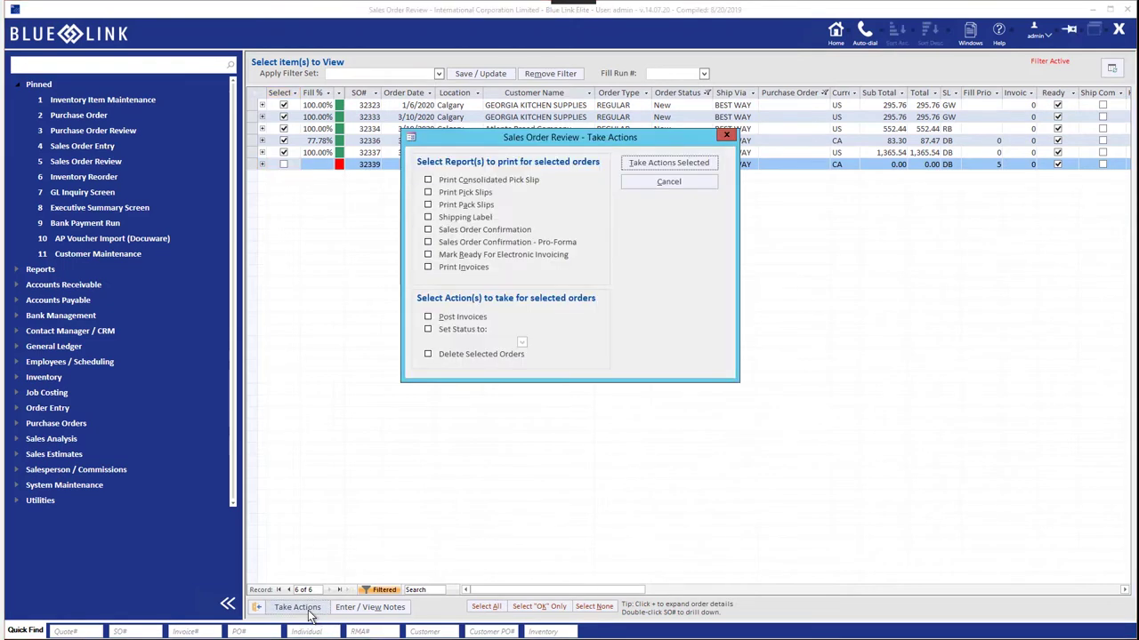
{"action": "left_click", "coordinate": [428, 329]}
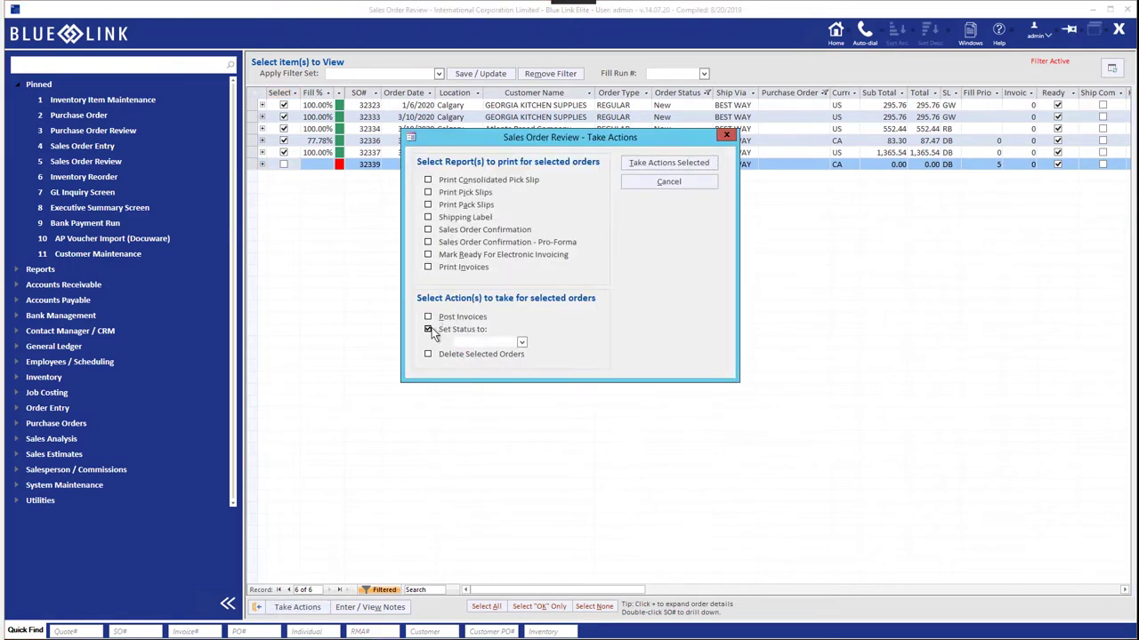
{"action": "left_click", "coordinate": [522, 342]}
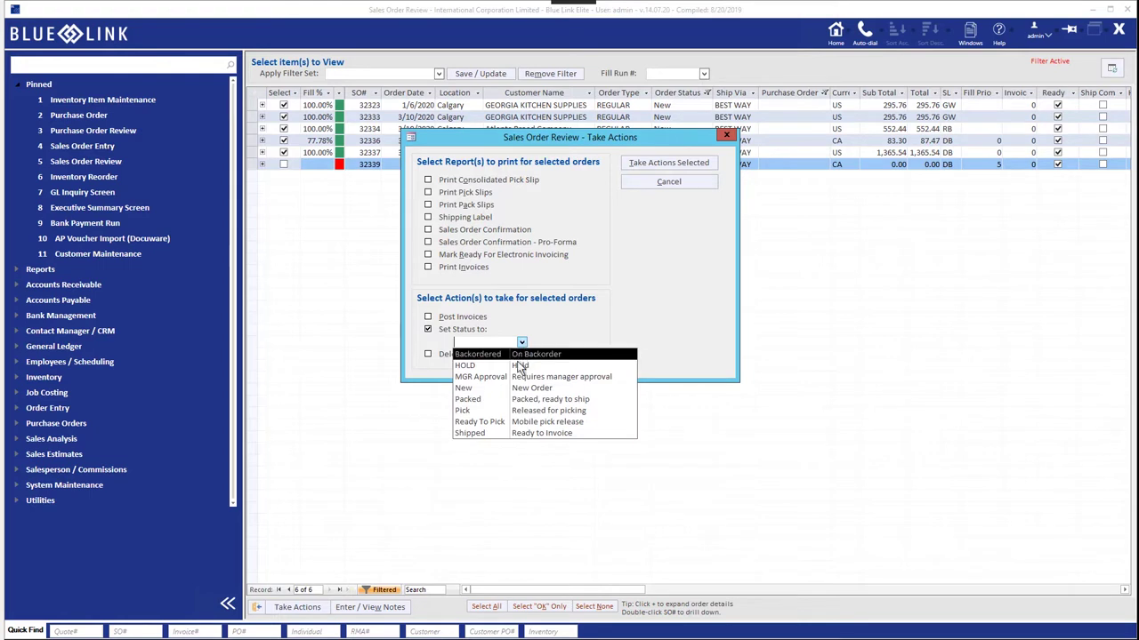
{"action": "left_click", "coordinate": [517, 365]}
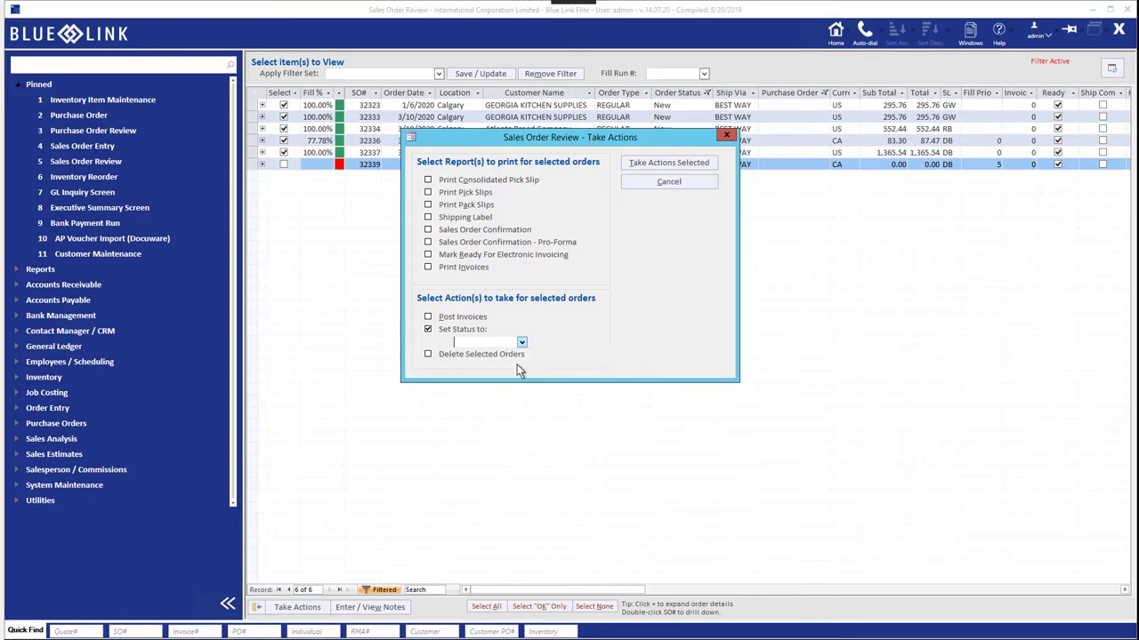
{"action": "left_click", "coordinate": [679, 162]}
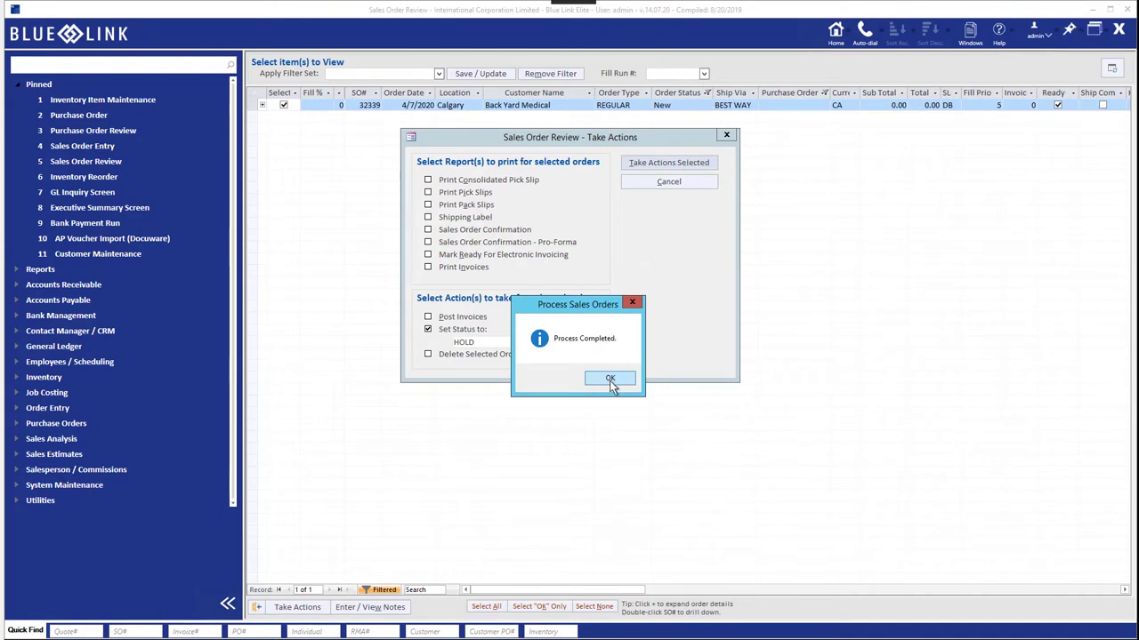
{"action": "left_click", "coordinate": [610, 378]}
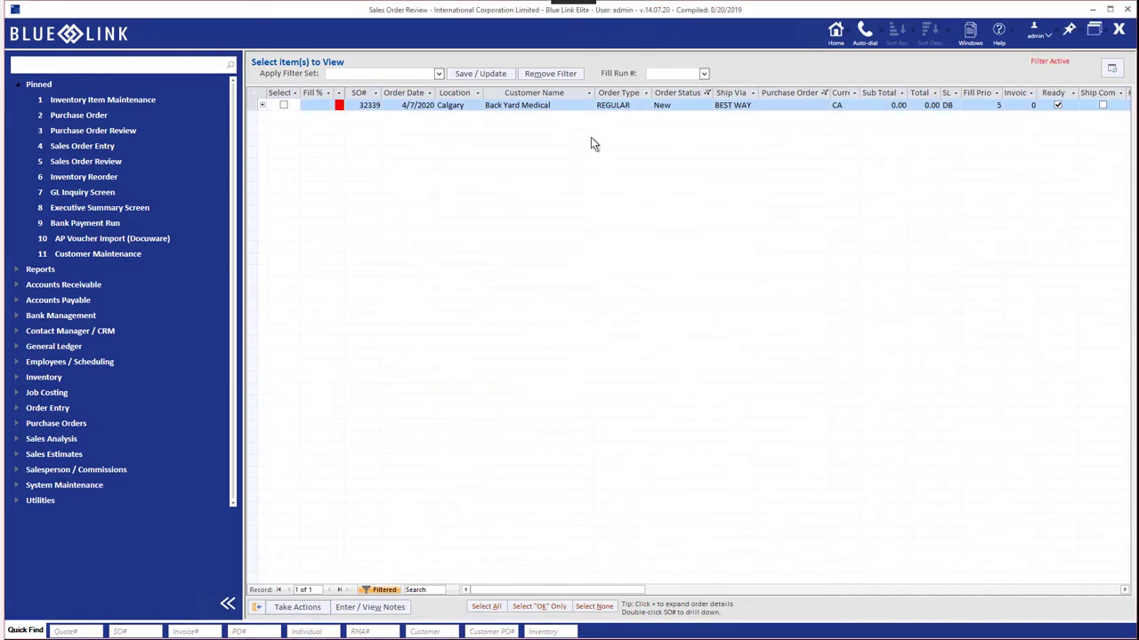
- Select all orders with status Pick and choose printing pick slips and setting a status as their actions
{"action": "left_click", "coordinate": [550, 74]}
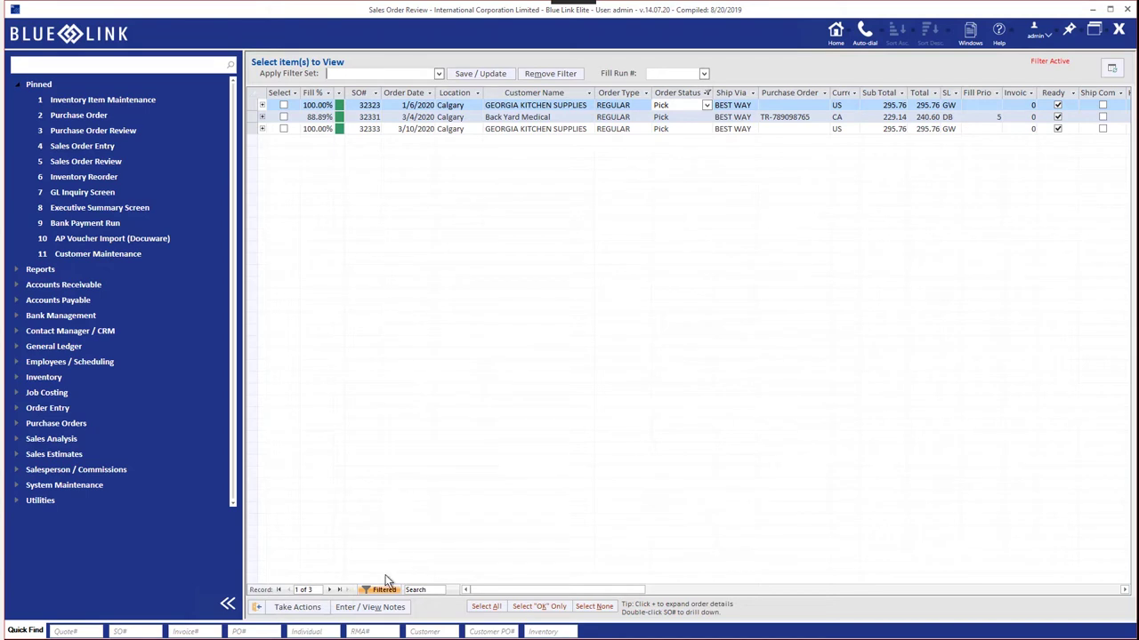
{"action": "left_click", "coordinate": [496, 608]}
{"action": "left_click", "coordinate": [297, 608]}
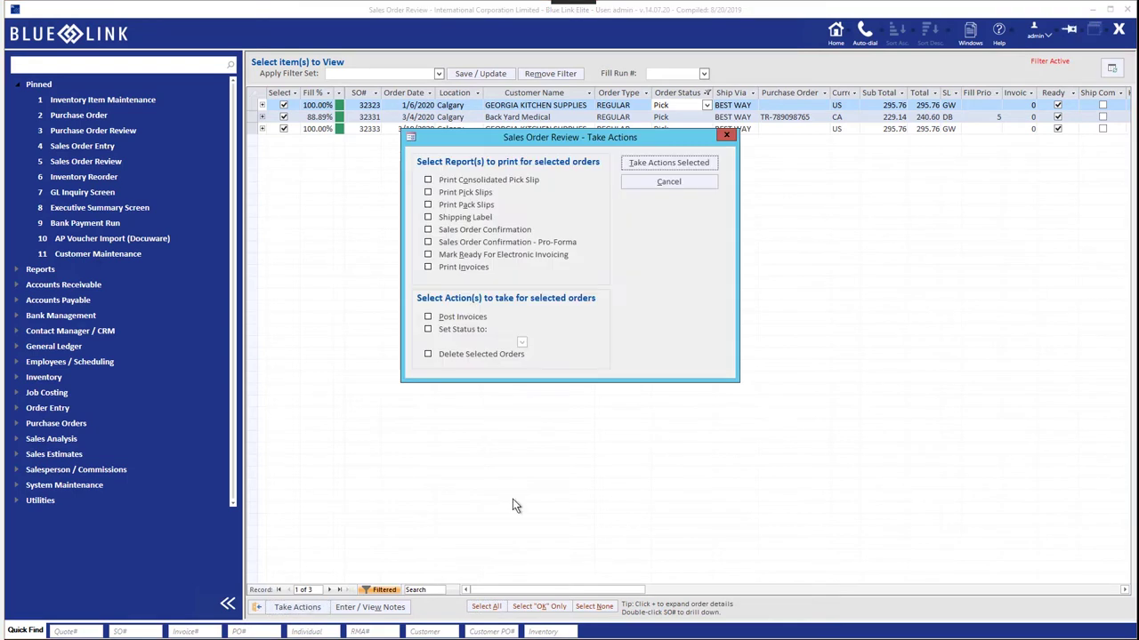
{"action": "left_click", "coordinate": [429, 193]}
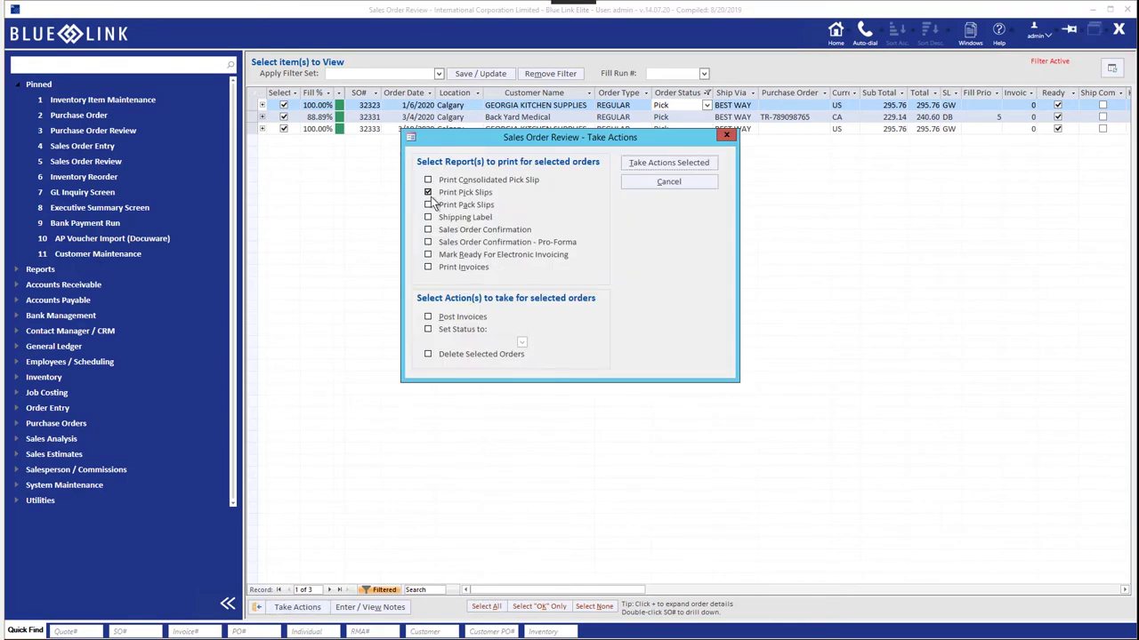
{"action": "left_click", "coordinate": [427, 330]}
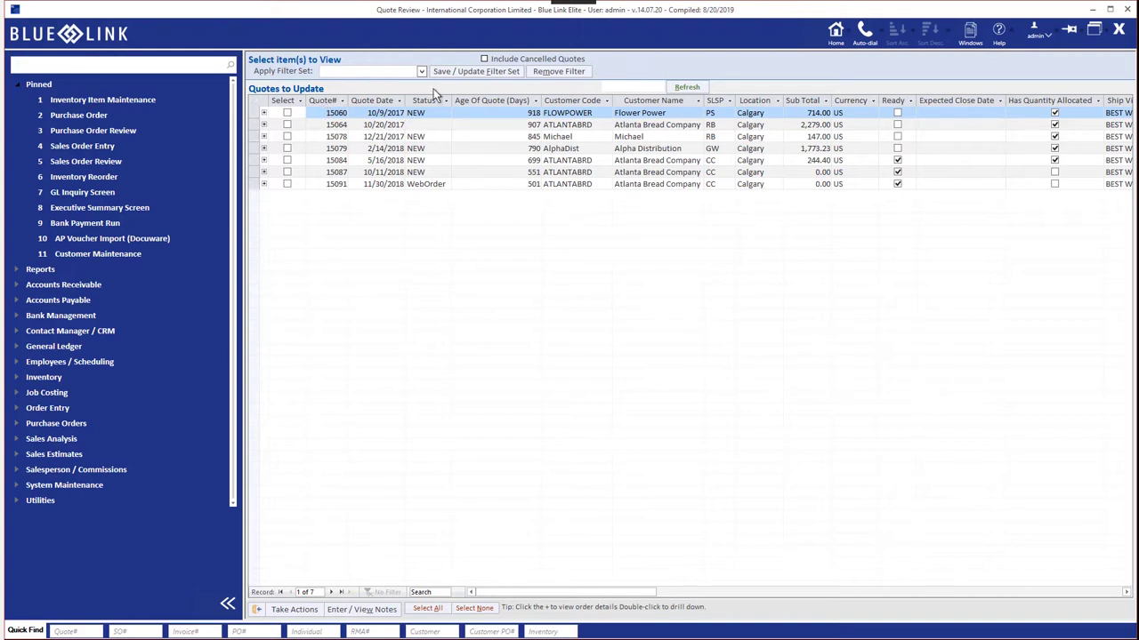
- View the line details of the Atlanta Bread Company quote dated 10/20/2017, and include cancelled quotes in the list
{"action": "left_click", "coordinate": [264, 125]}
{"action": "left_click", "coordinate": [264, 126]}
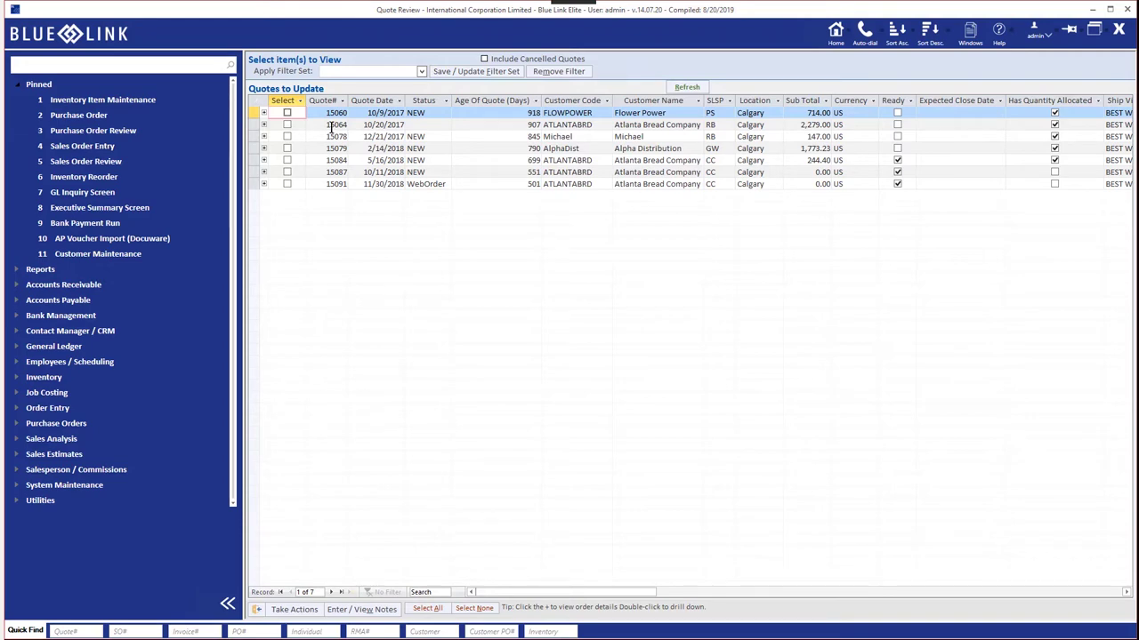
{"action": "left_click", "coordinate": [484, 58]}
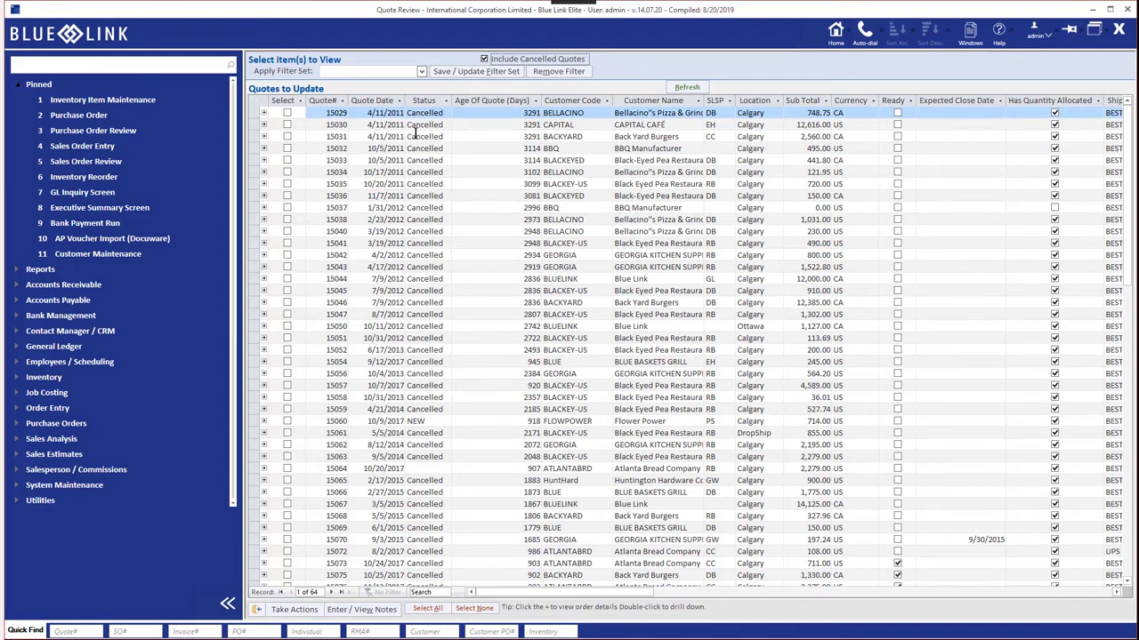
- Filter the quotes to customer codes beginning with "geo"
{"action": "left_click", "coordinate": [609, 101]}
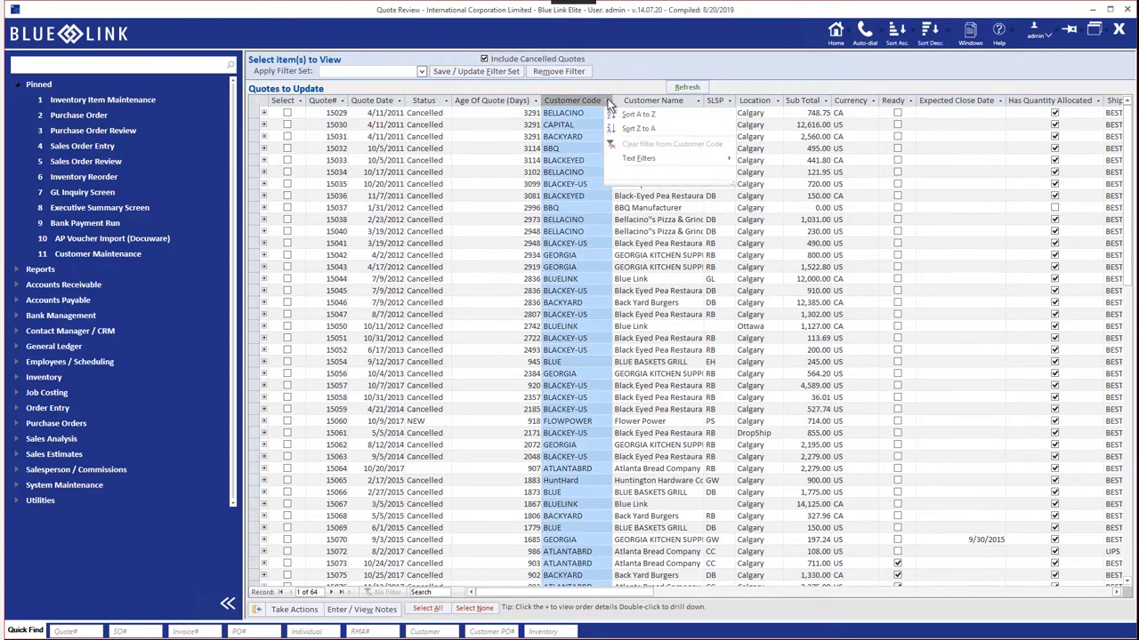
{"action": "mouse_move", "coordinate": [629, 157]}
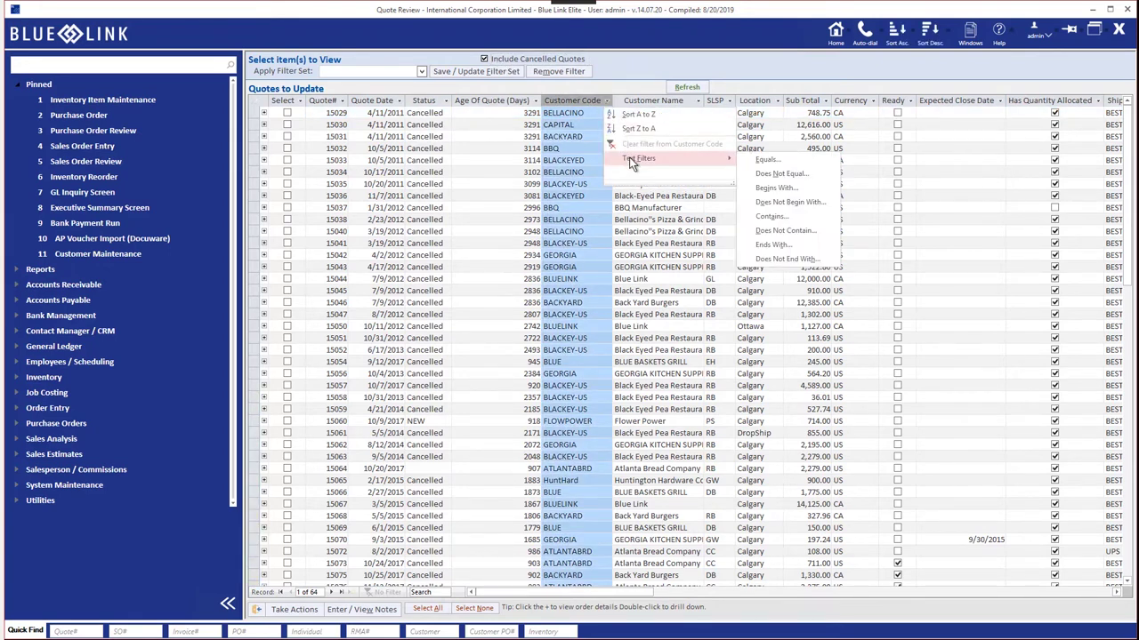
{"action": "left_click", "coordinate": [810, 188]}
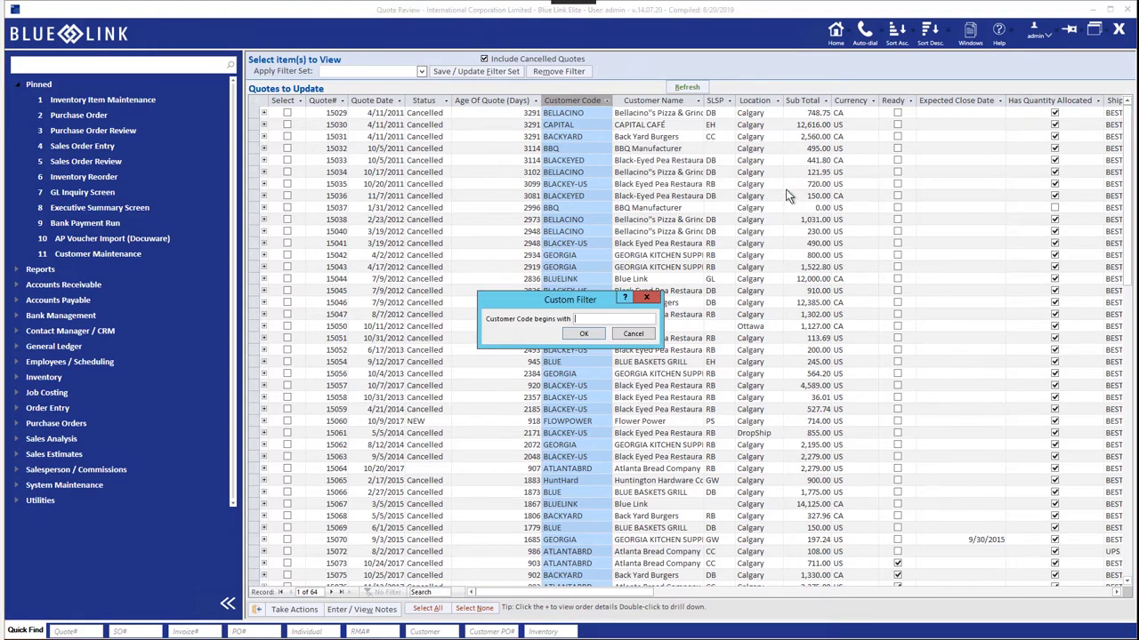
{"action": "type", "text": "geo"}
{"action": "key", "text": "Return"}
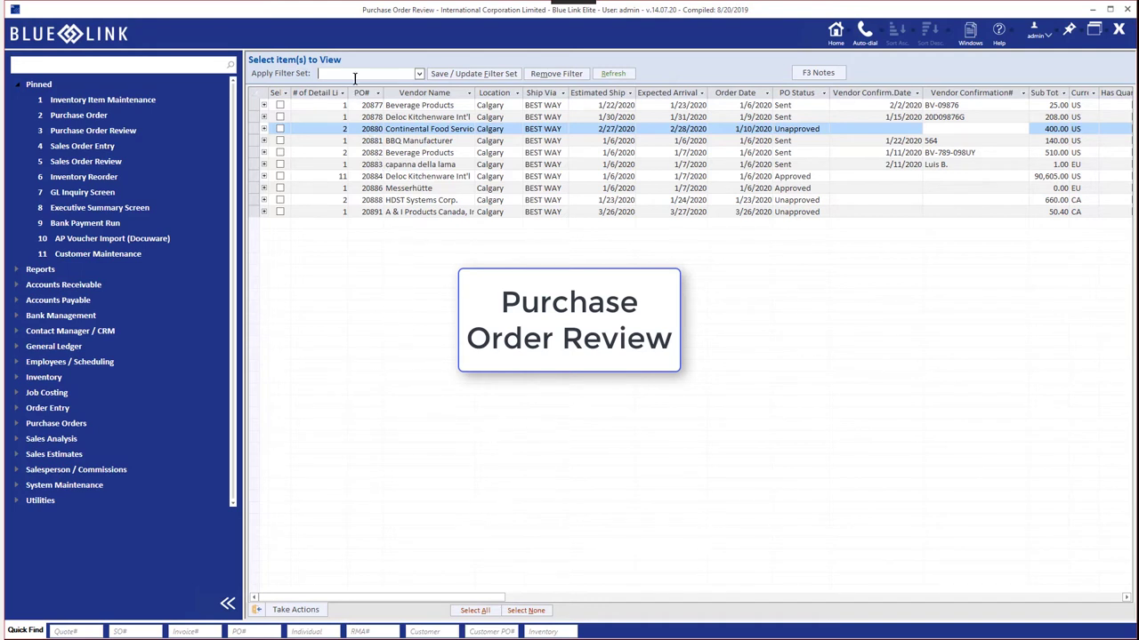
- View the line details of the unapproved Continental Food purchase order dated 1/10/2020, and collapse them again
{"action": "left_click", "coordinate": [264, 129]}
{"action": "left_click", "coordinate": [264, 130]}
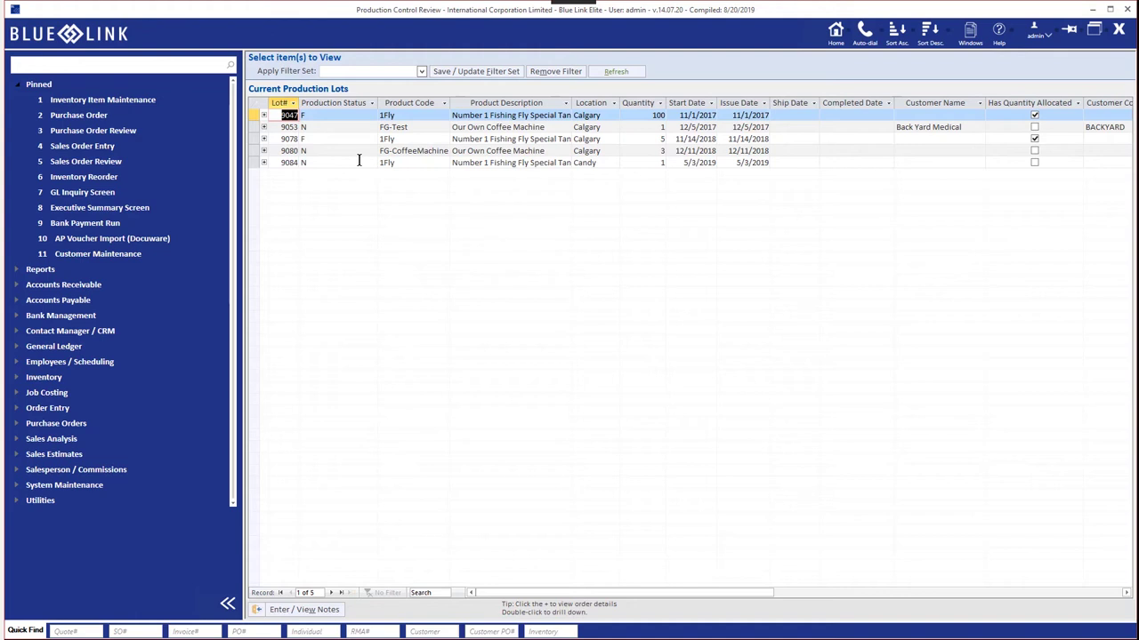
- View the component details of the FG-Test production lot and of the 1Fly lot started 11/14/2018
{"action": "left_click", "coordinate": [264, 127]}
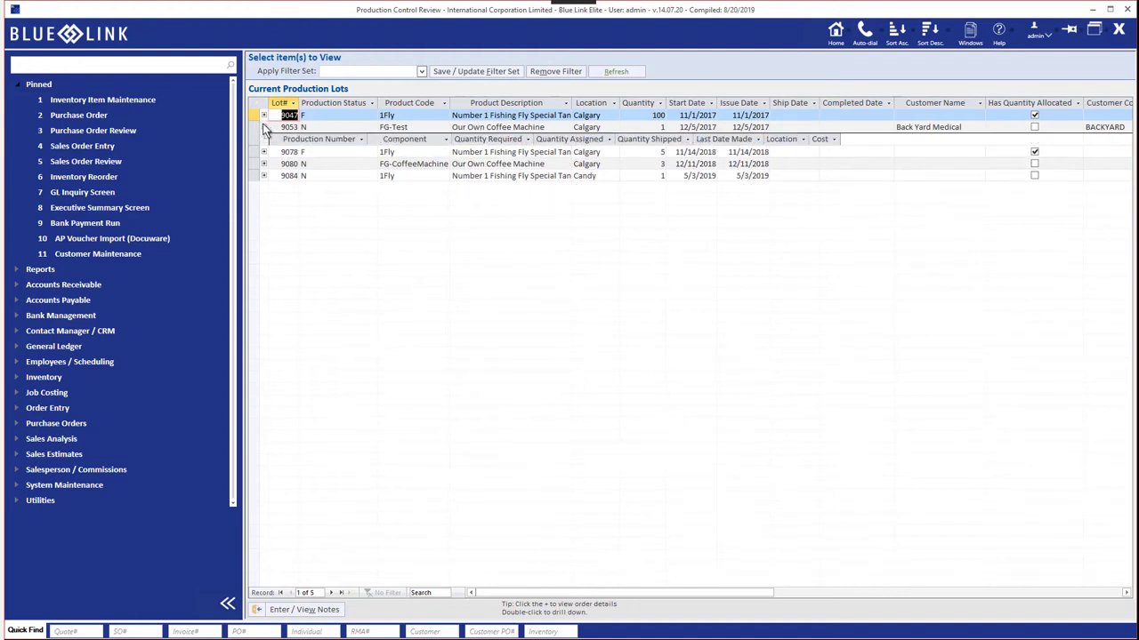
{"action": "left_click", "coordinate": [264, 127]}
{"action": "left_click", "coordinate": [264, 140]}
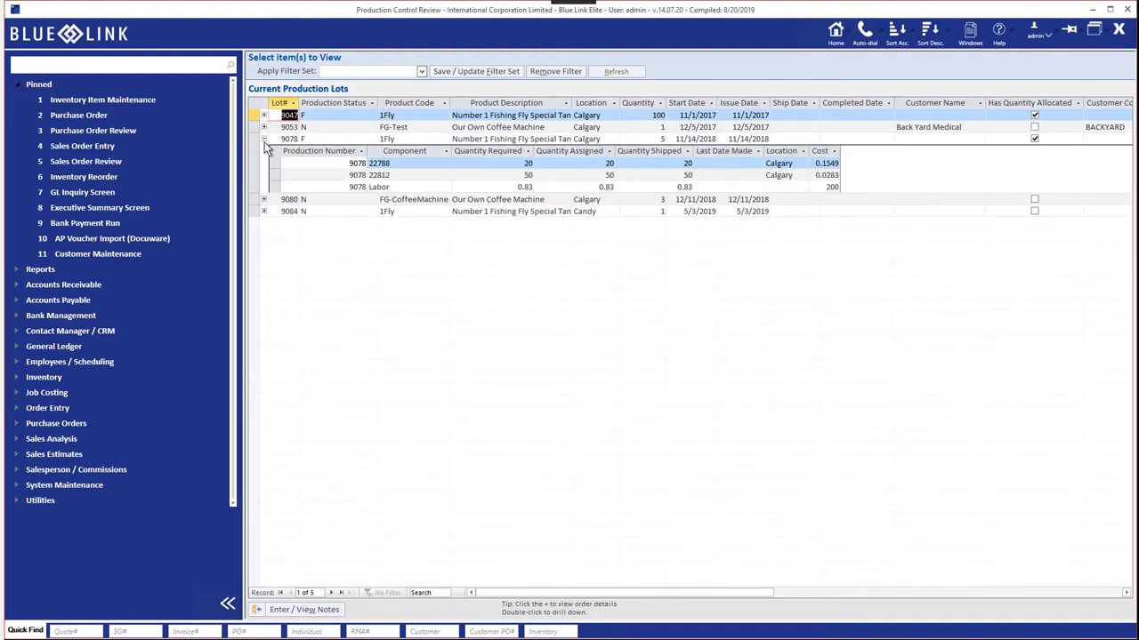
{"action": "left_click", "coordinate": [264, 140]}
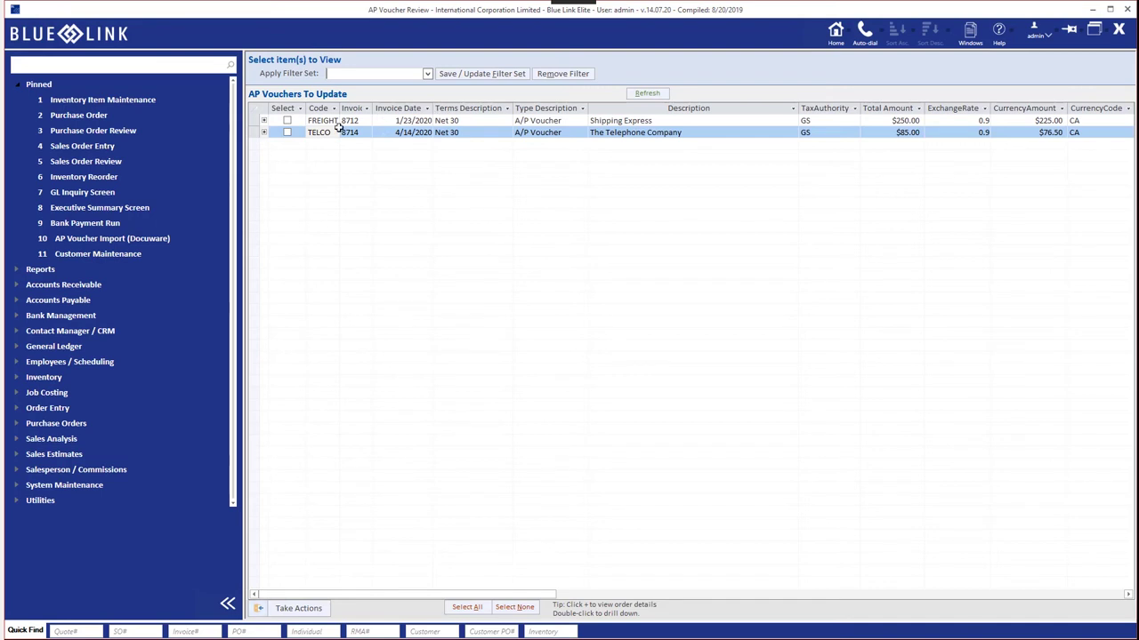
- View the account distribution details of The Telephone Company's AP voucher, and collapse them again
{"action": "left_click", "coordinate": [263, 132]}
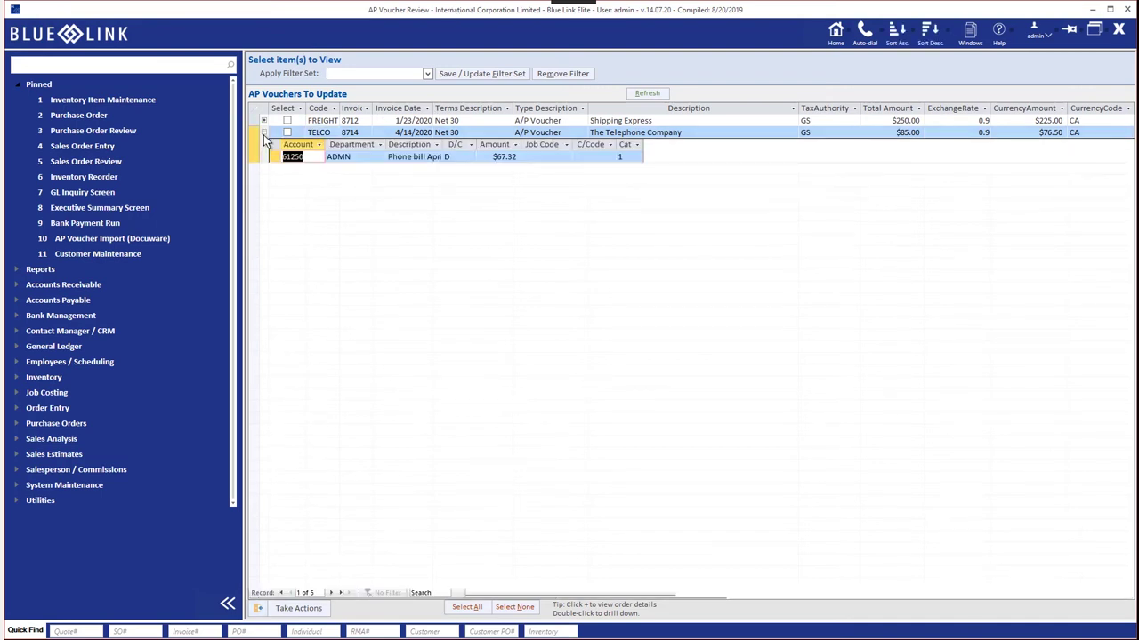
{"action": "left_click", "coordinate": [263, 133]}
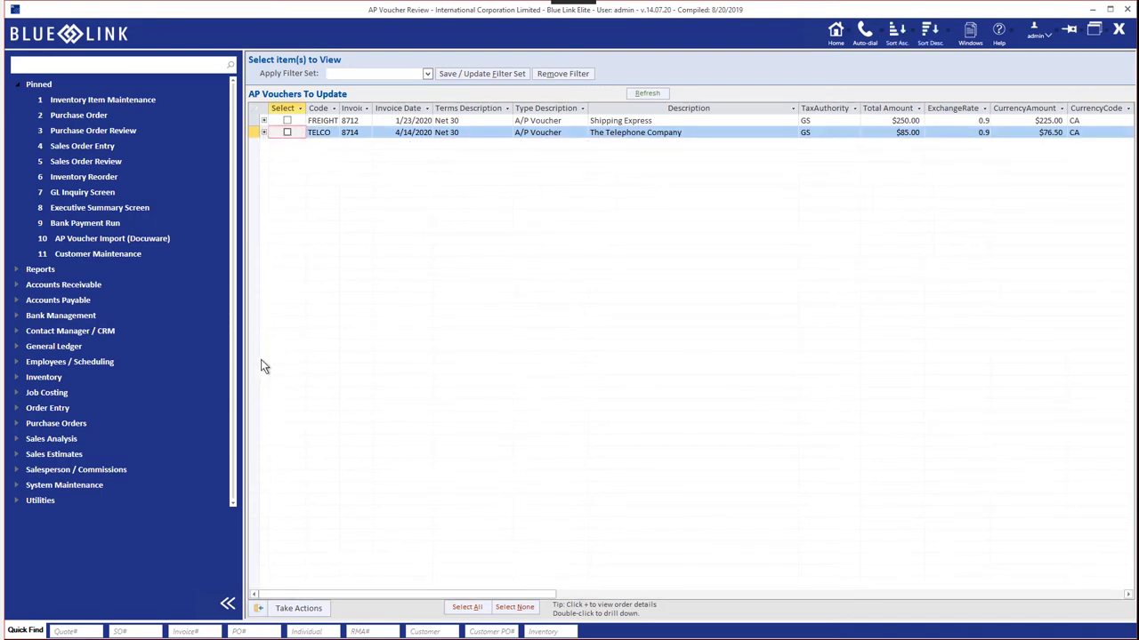
- Select the FREIGHT and TELCO vouchers and take the actions of printing them on the printer and posting them
{"action": "left_click", "coordinate": [288, 120]}
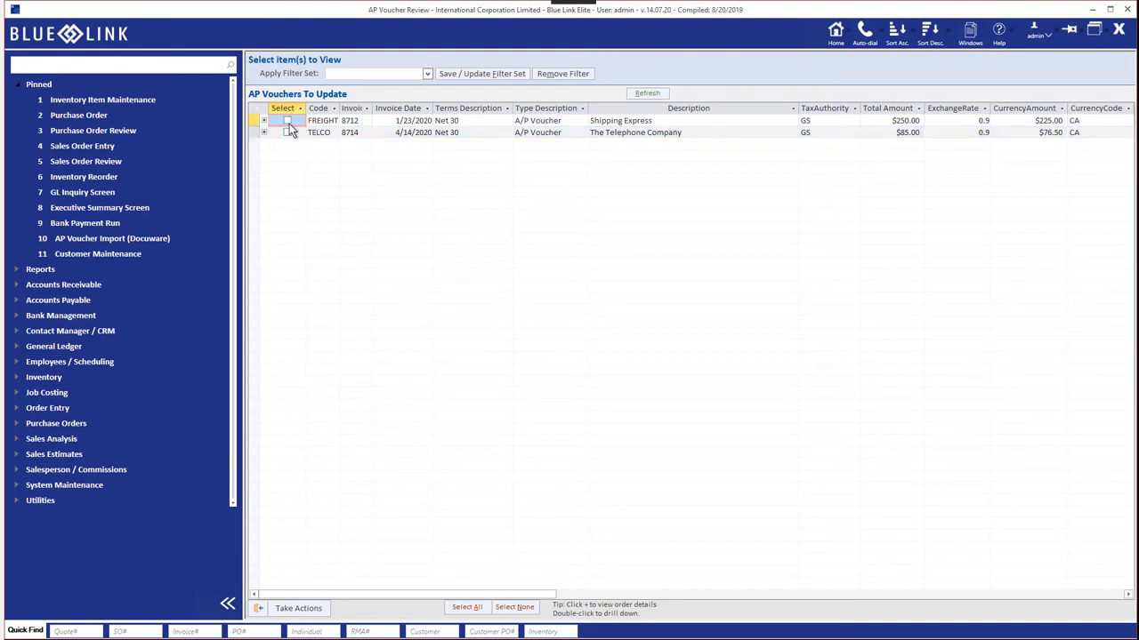
{"action": "left_click", "coordinate": [288, 133]}
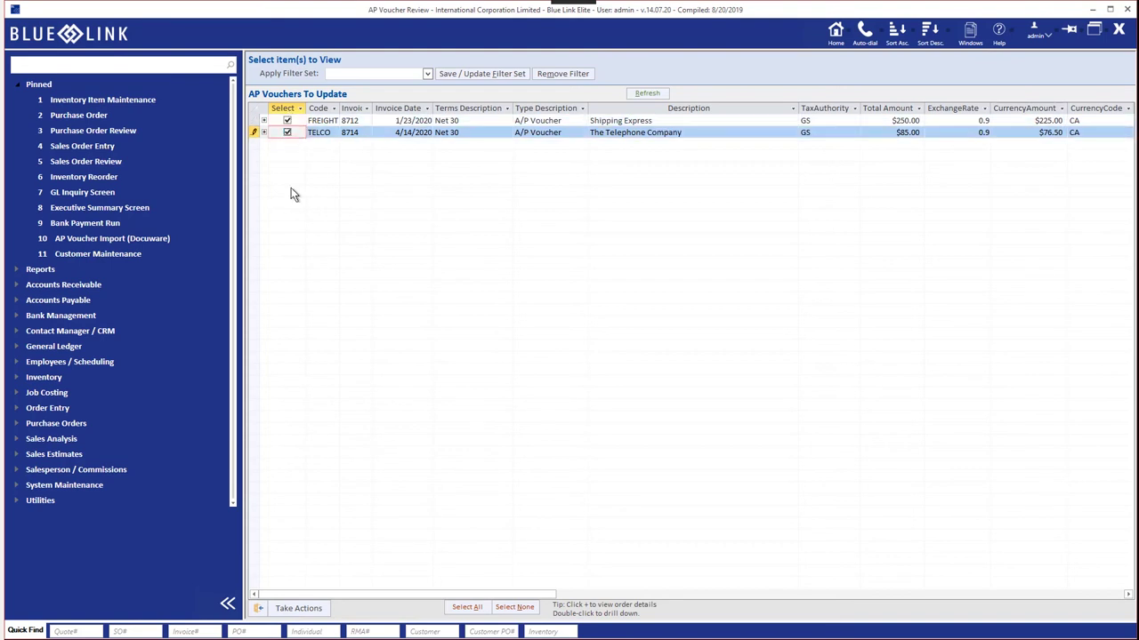
{"action": "left_click", "coordinate": [293, 610]}
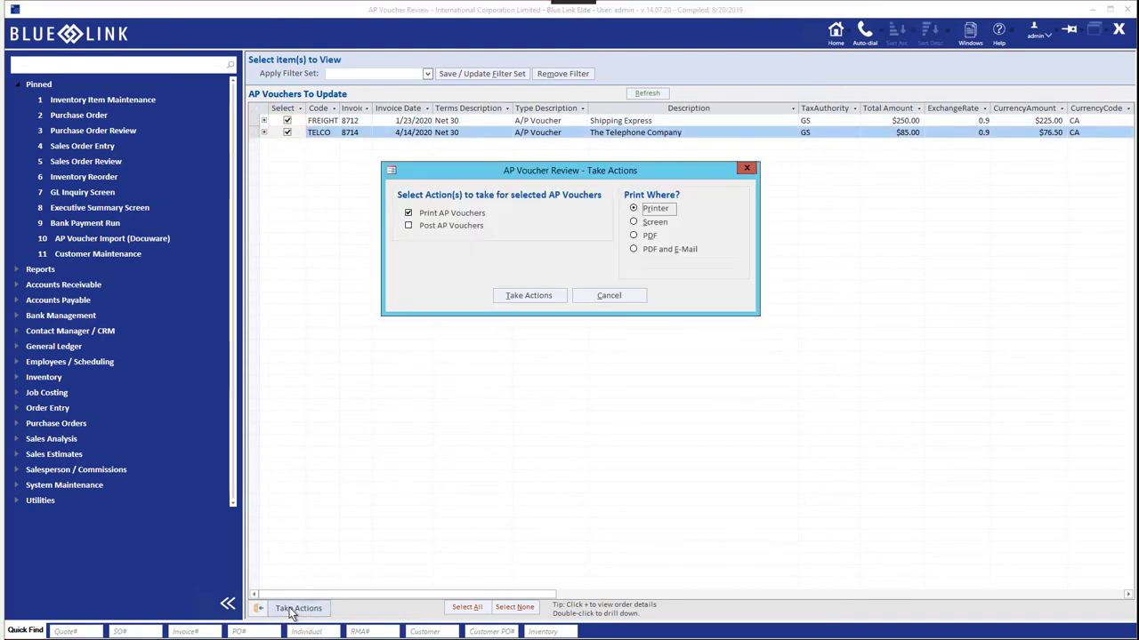
{"action": "left_click", "coordinate": [408, 226]}
{"action": "key", "text": "Return"}
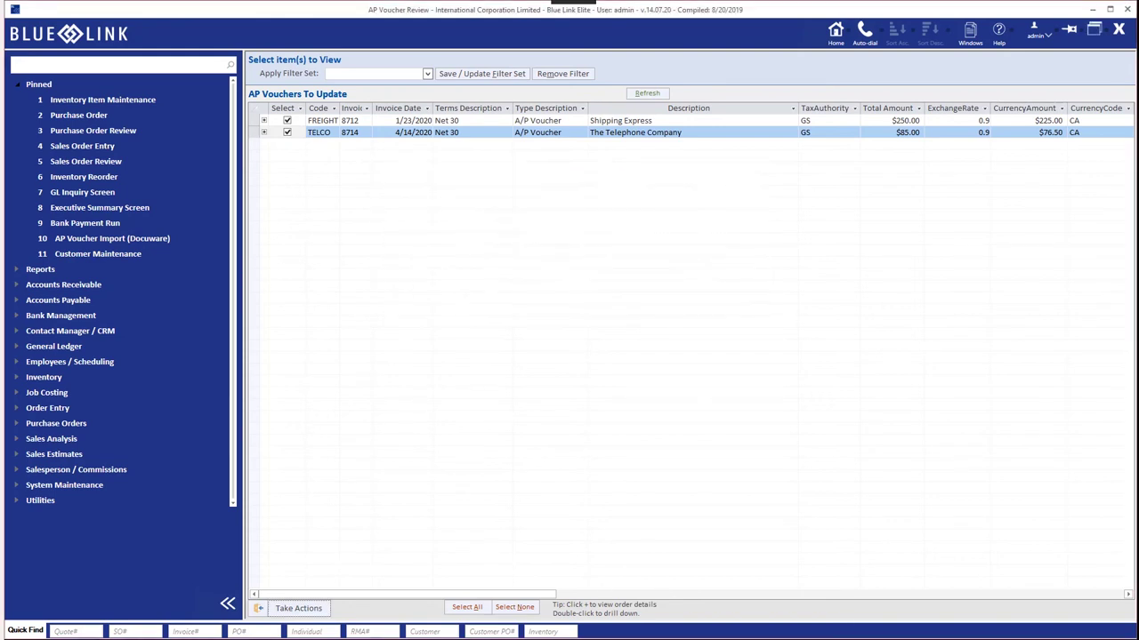